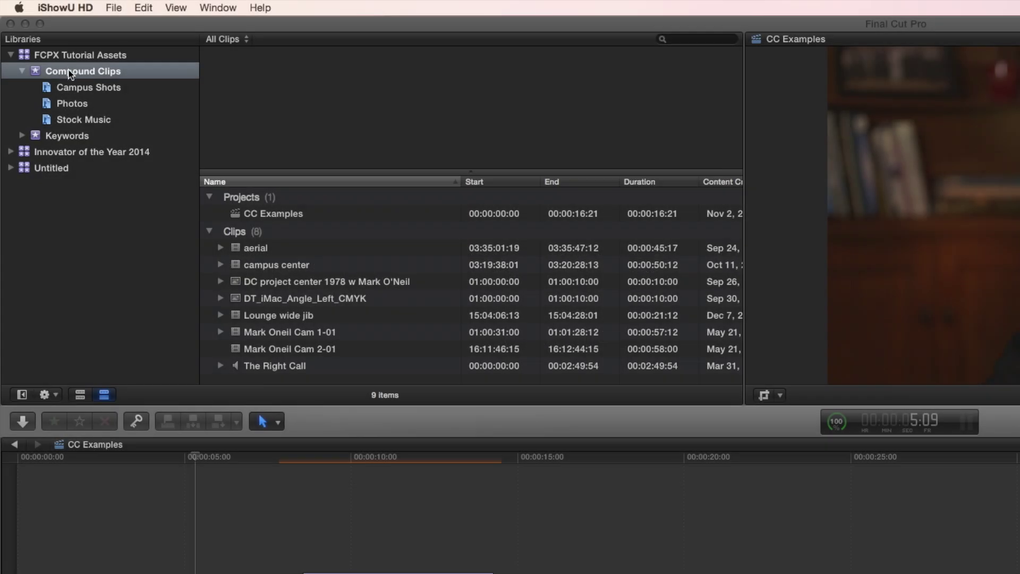
# - With the Compound Clips event selected and nothing else chosen, start a new empty compound clip
pyautogui.click(69, 73)
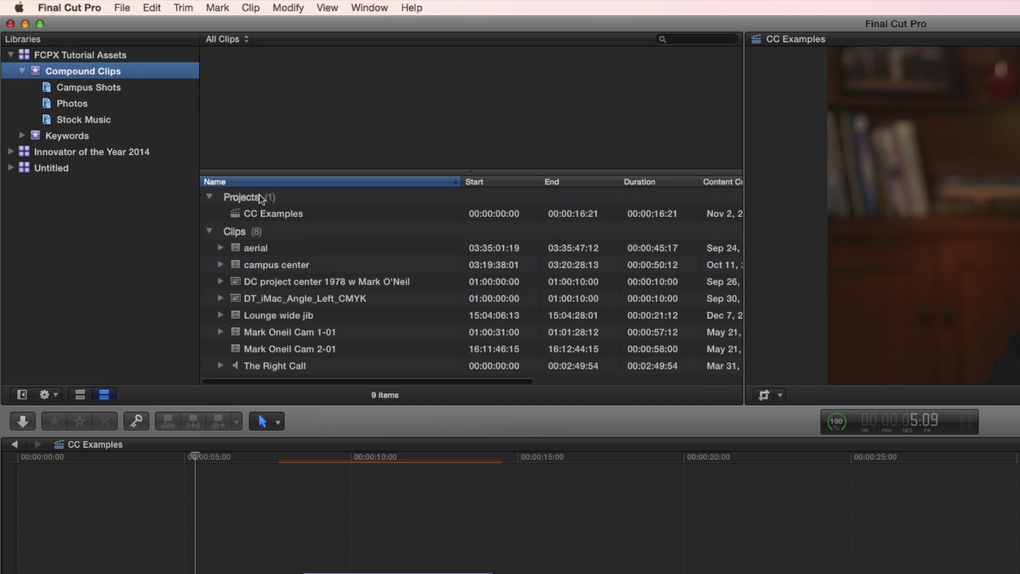
pyautogui.click(125, 4)
pyautogui.moveTo(136, 24)
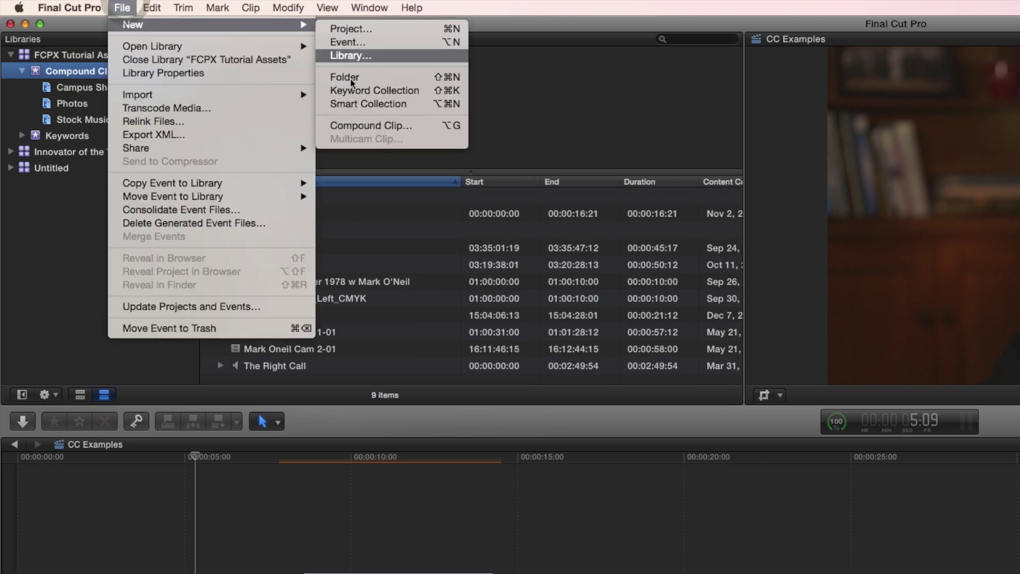
pyautogui.click(357, 124)
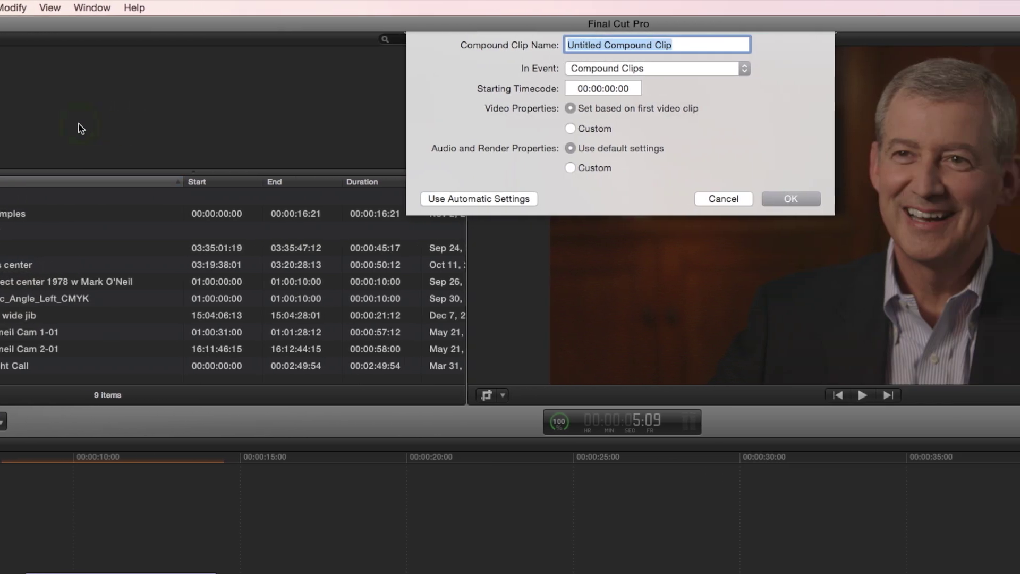
# - Name the clip Copter-Photo with custom 1080p HD, 23.98p video and default audio settings
pyautogui.write('Copter-Photo')
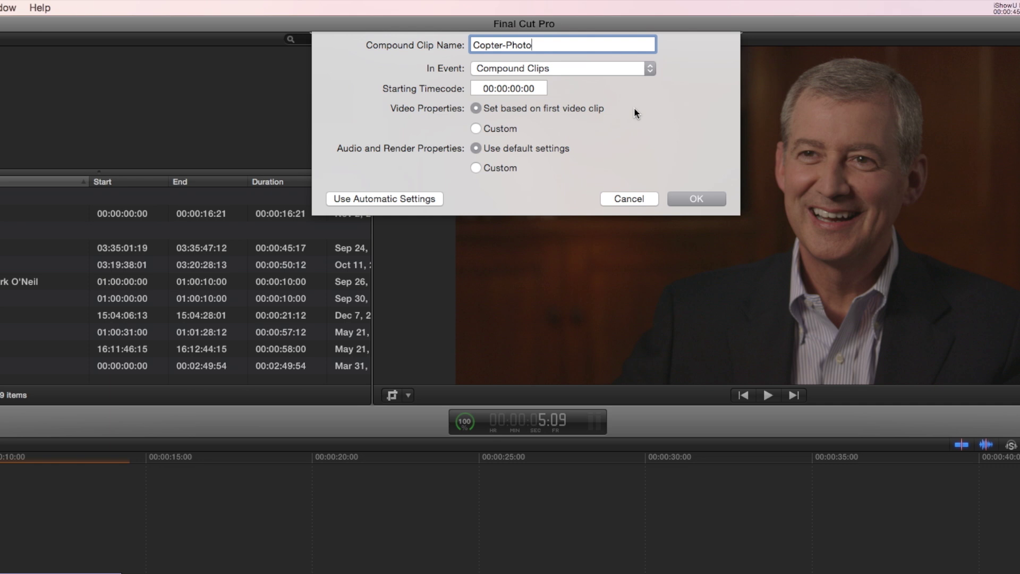
pyautogui.click(509, 129)
pyautogui.click(542, 146)
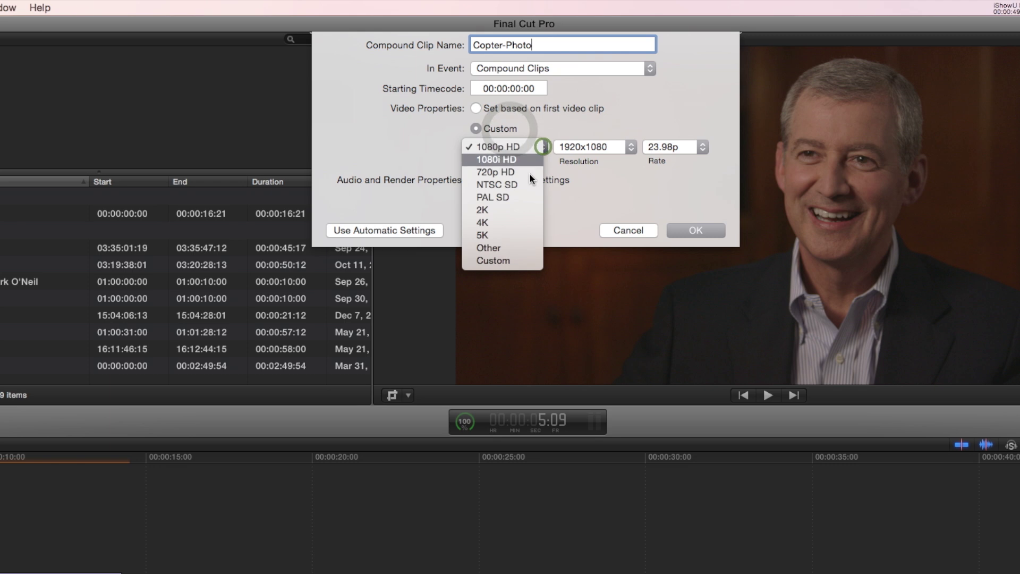
pyautogui.click(598, 103)
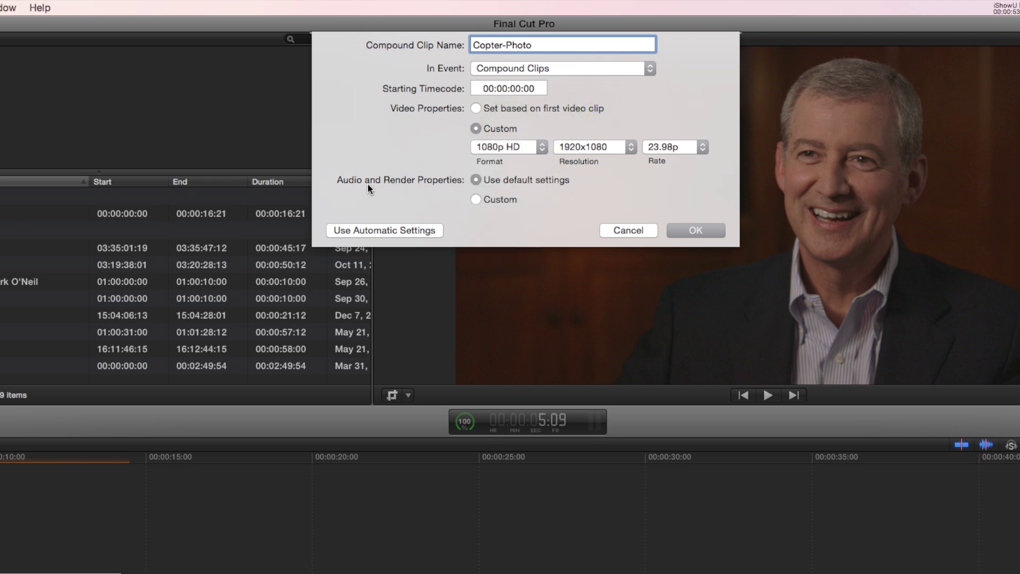
pyautogui.click(508, 199)
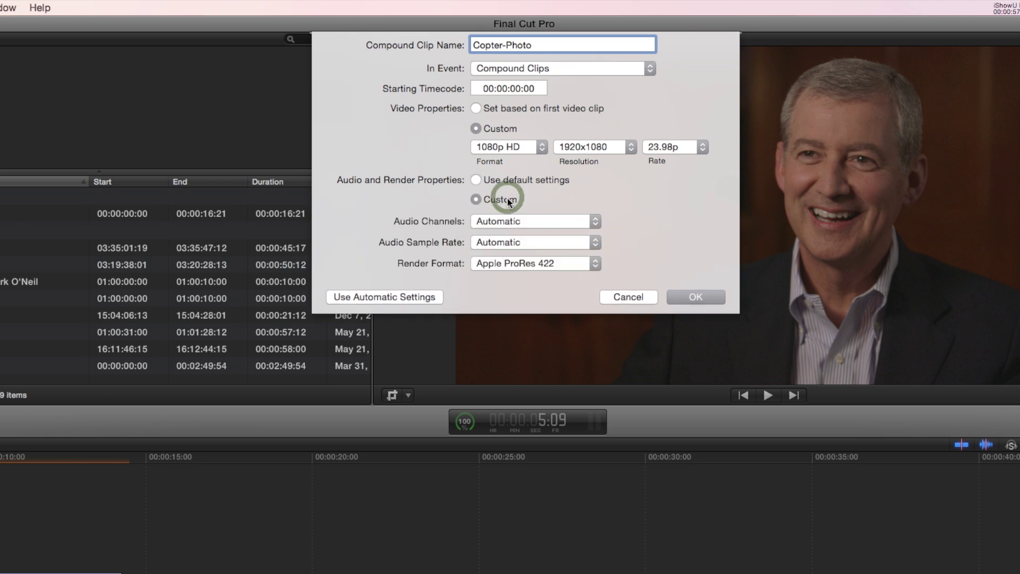
pyautogui.click(507, 179)
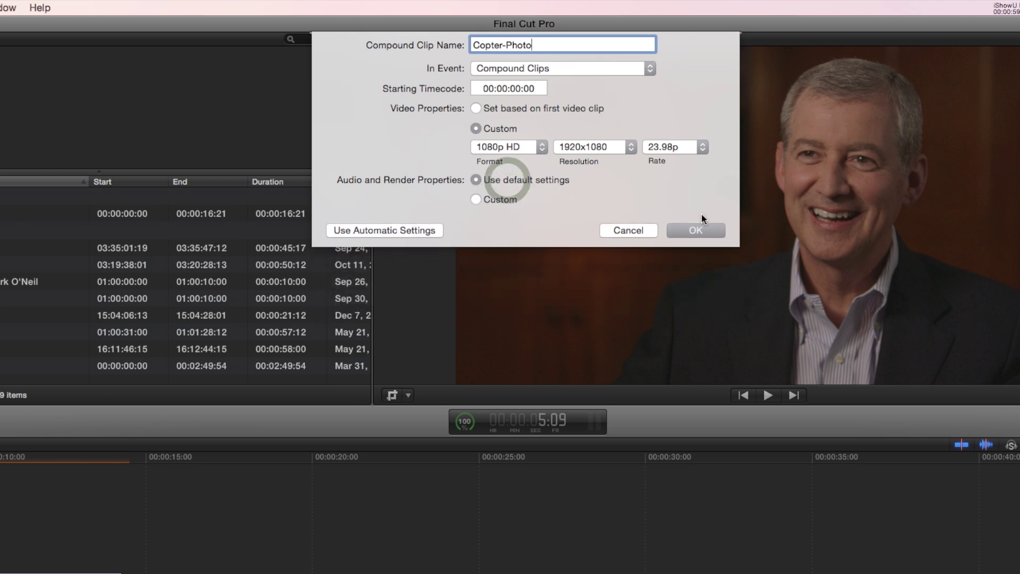
pyautogui.click(695, 230)
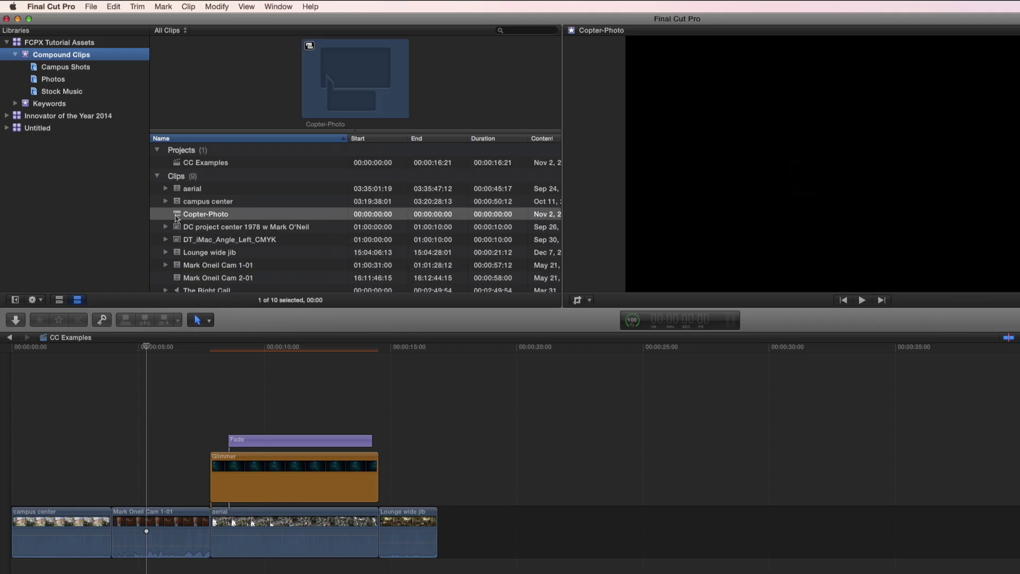
# - Select the empty Copter-Photo clip in the browser and open it in the timeline
pyautogui.click(177, 217)
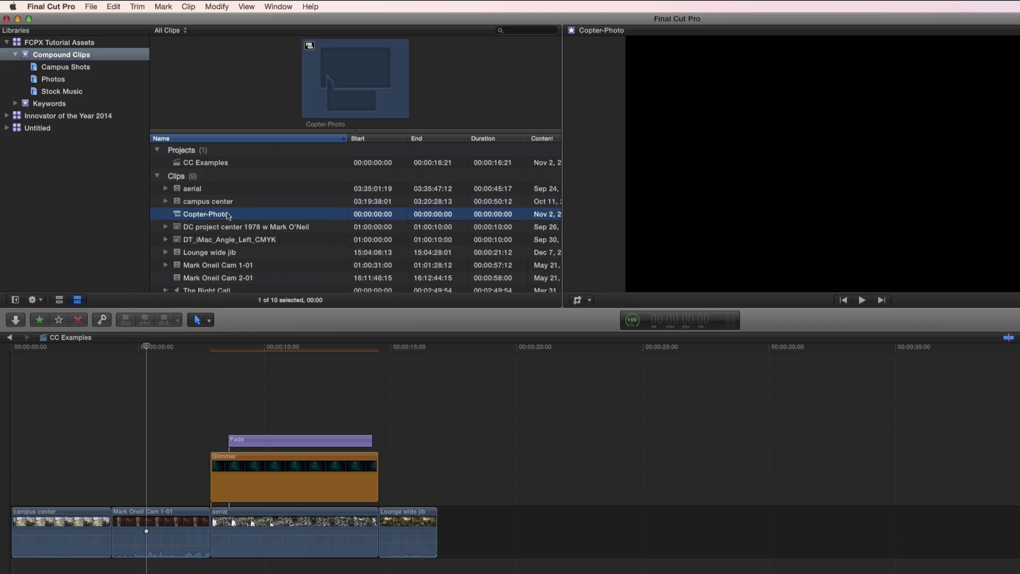
pyautogui.click(389, 92)
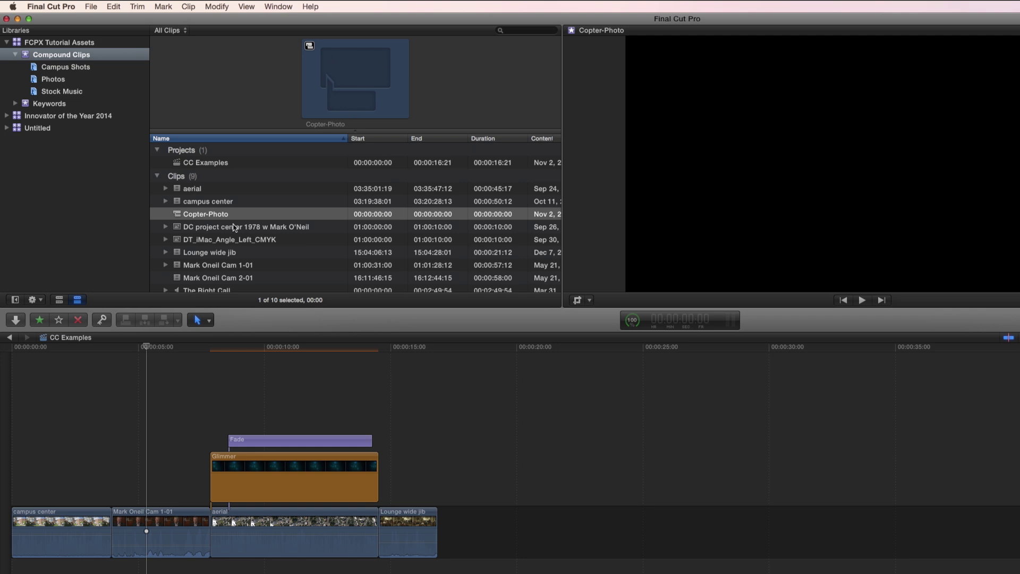
pyautogui.doubleClick(177, 214)
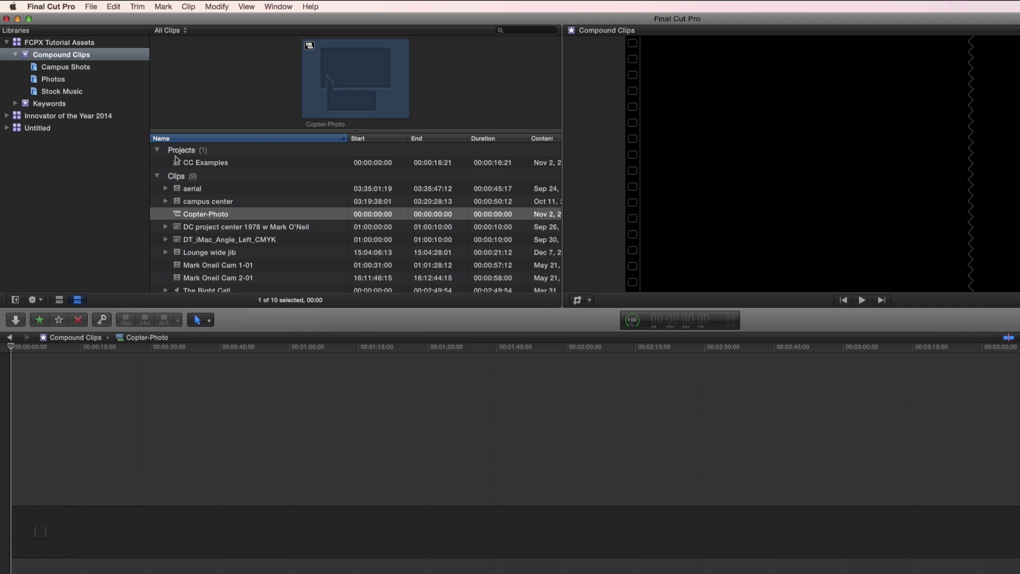
# - Place a short aerial range at the start, then insert a Lounge wide jib range before it
pyautogui.click(209, 191)
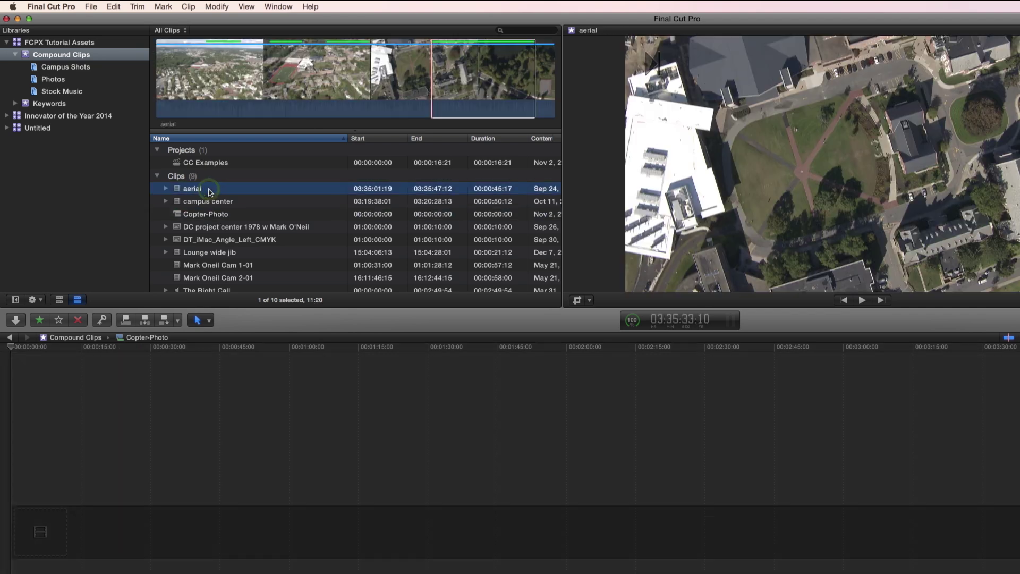
pyautogui.moveTo(326, 80); pyautogui.dragTo(365, 80)
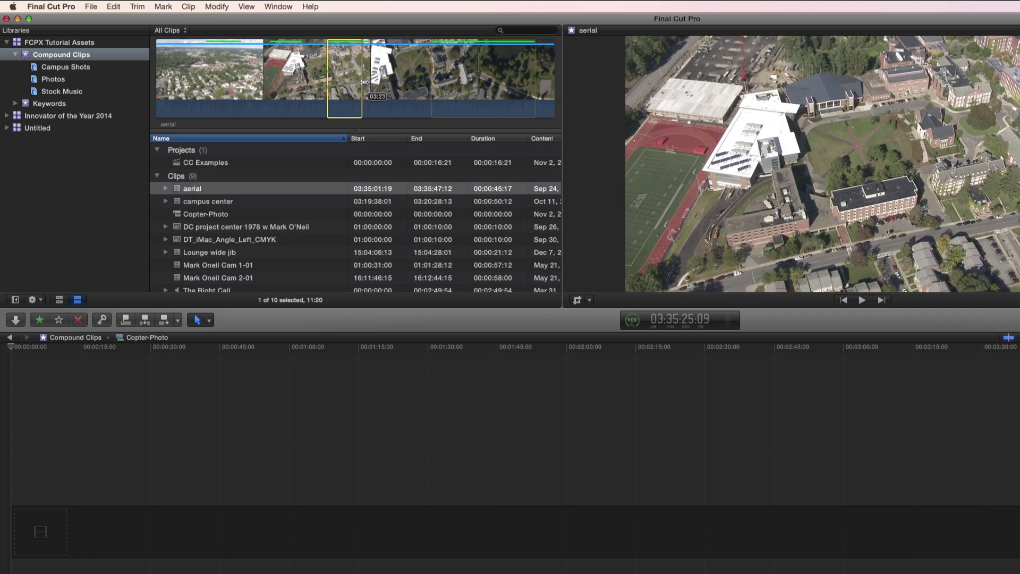
pyautogui.moveTo(334, 133); pyautogui.dragTo(91, 534)
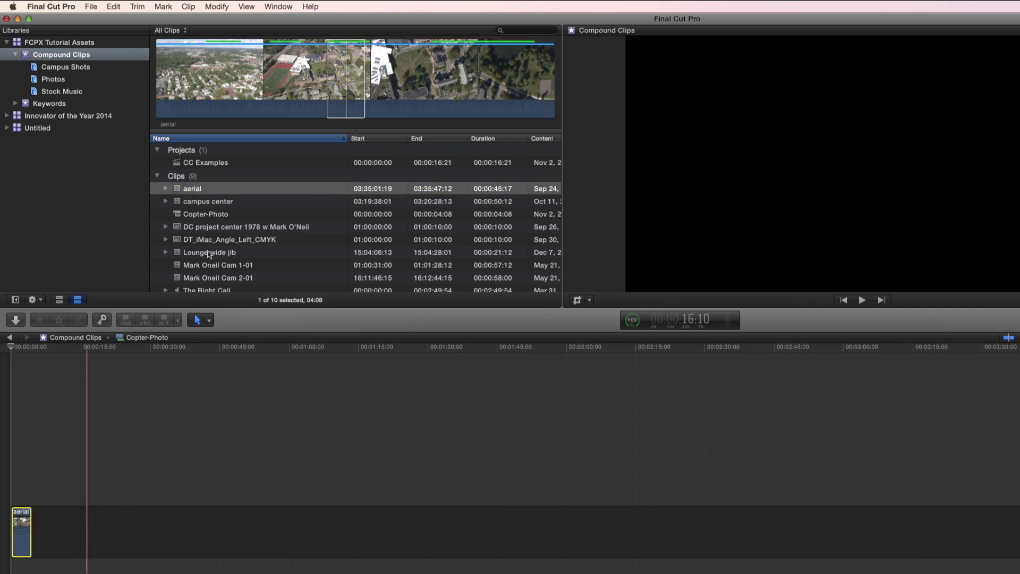
pyautogui.click(205, 256)
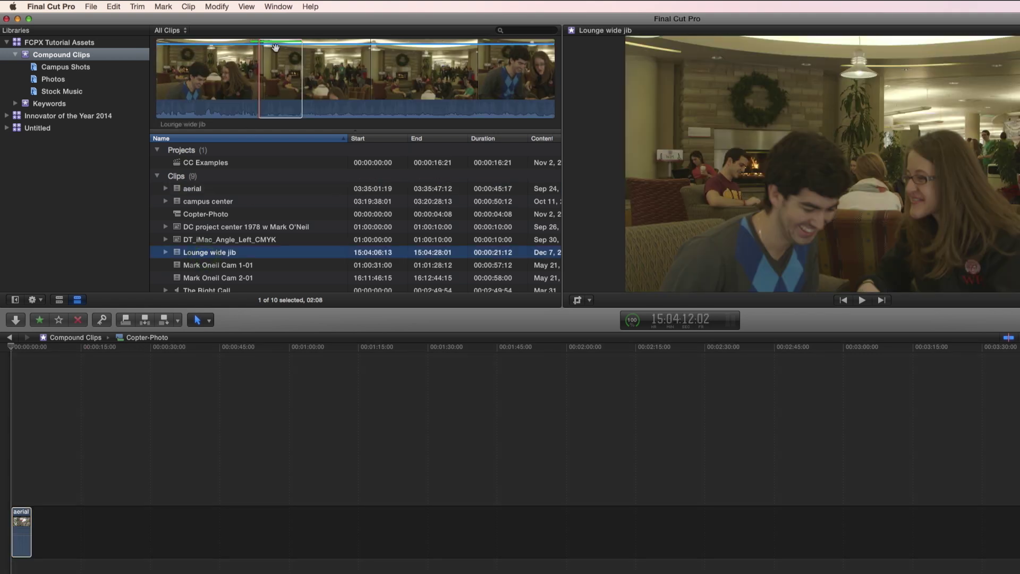
pyautogui.click(276, 71)
pyautogui.press('w')
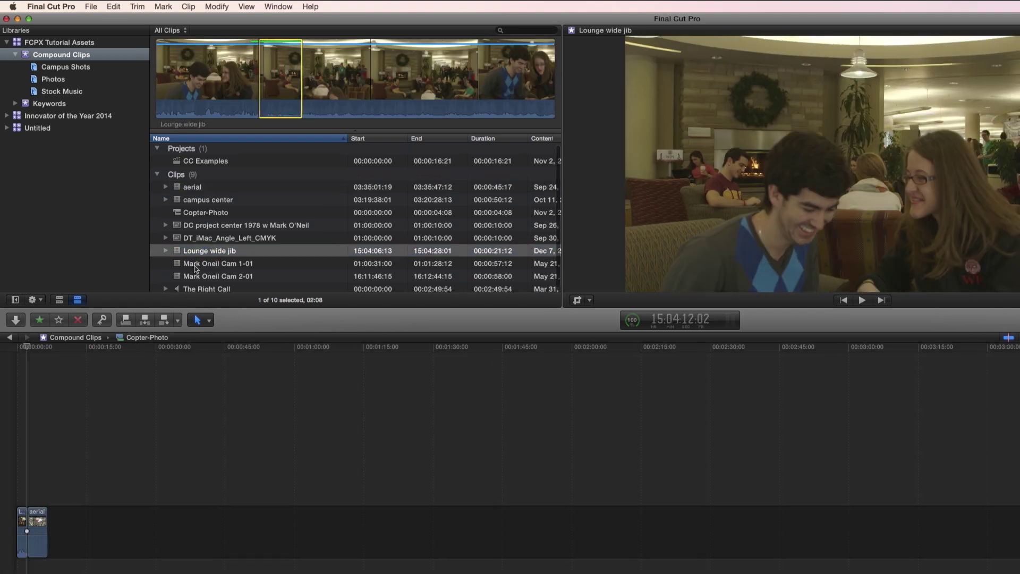
# - Append a campus center range after aerial, review the result and clear the browser selection
pyautogui.scroll(-1, 193, 221)
pyautogui.click(194, 197)
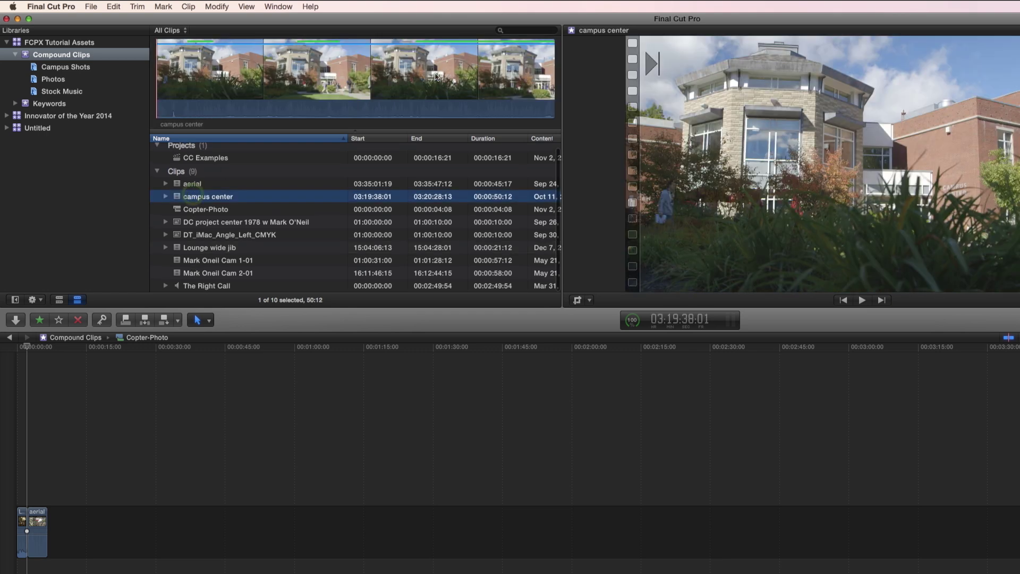
pyautogui.press('i')
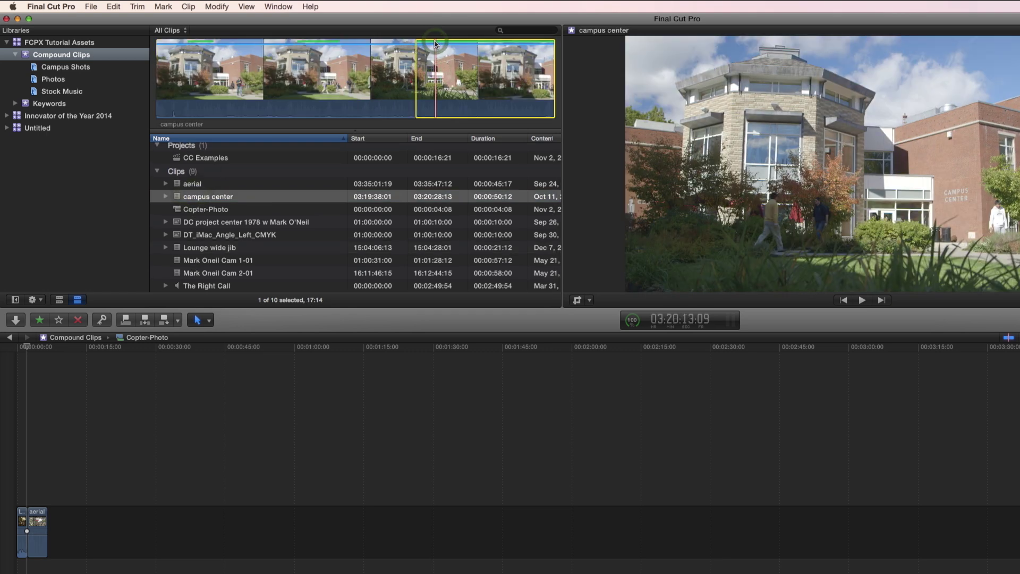
pyautogui.press('e')
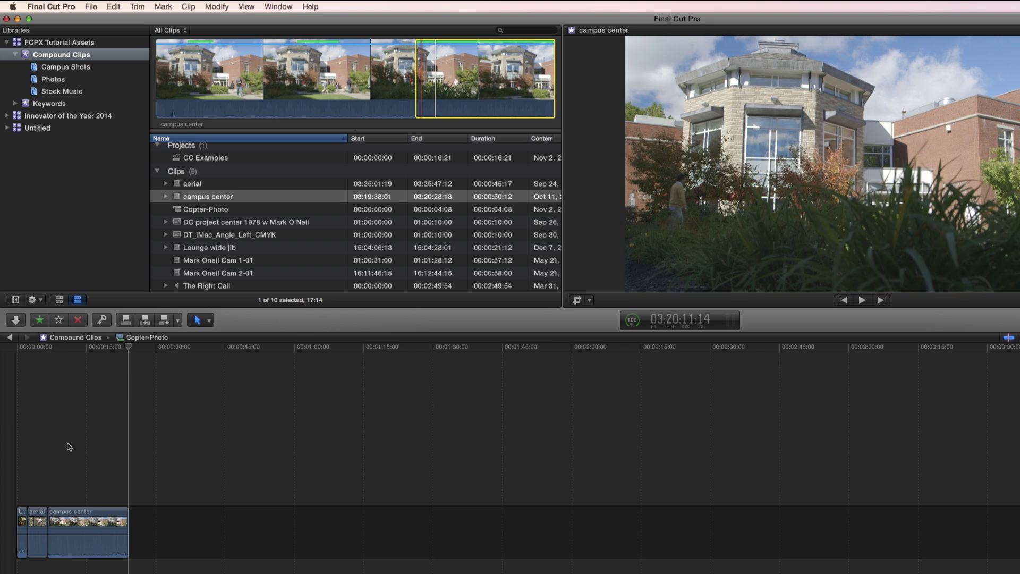
pyautogui.click(60, 467)
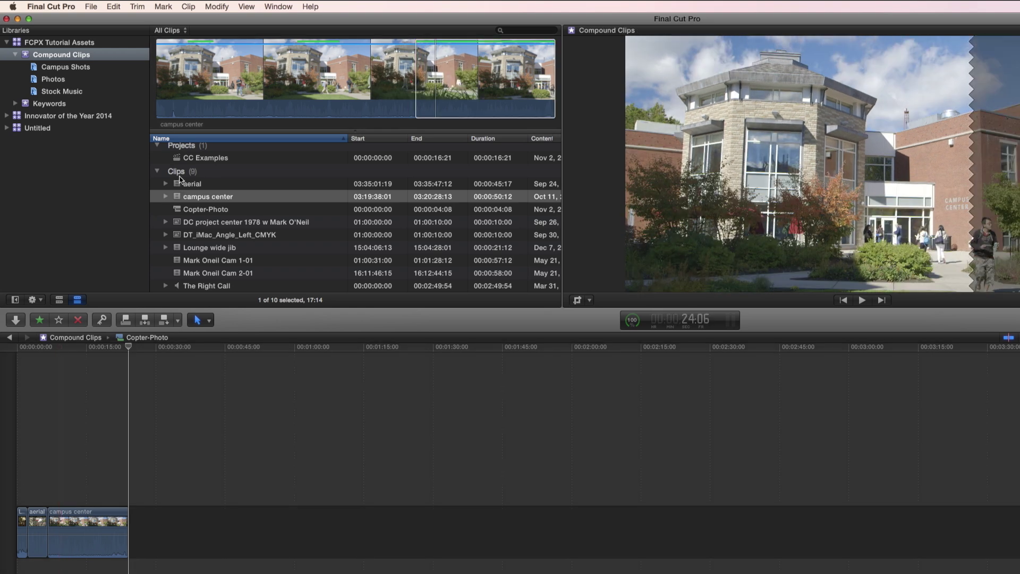
pyautogui.click(179, 174)
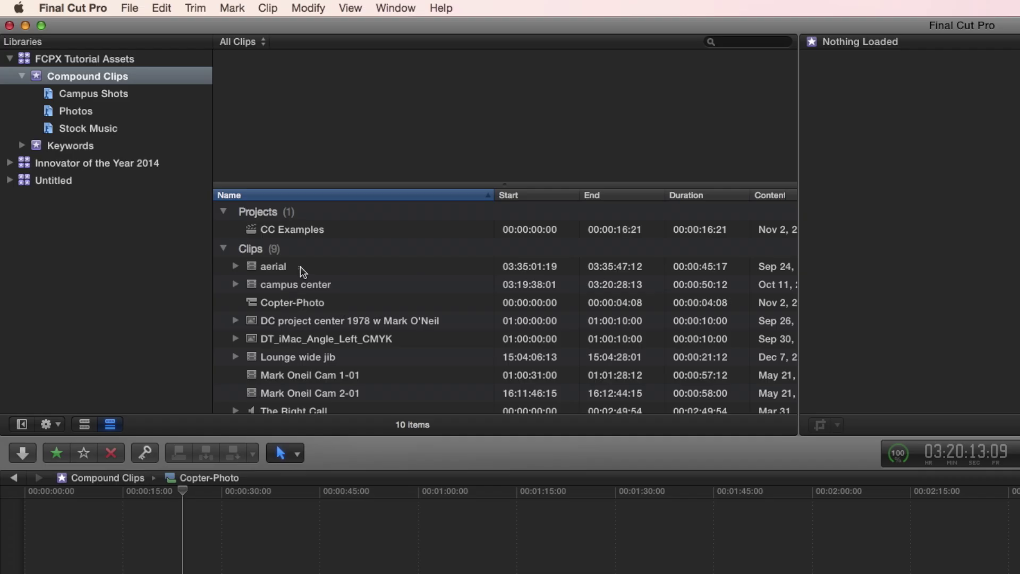
# - Select the aerial, campus center and Cam 1-01 clips and start a compound clip from them
pyautogui.click(301, 267)
pyautogui.keyDown('super'); pyautogui.click(317, 285); pyautogui.keyUp('super')
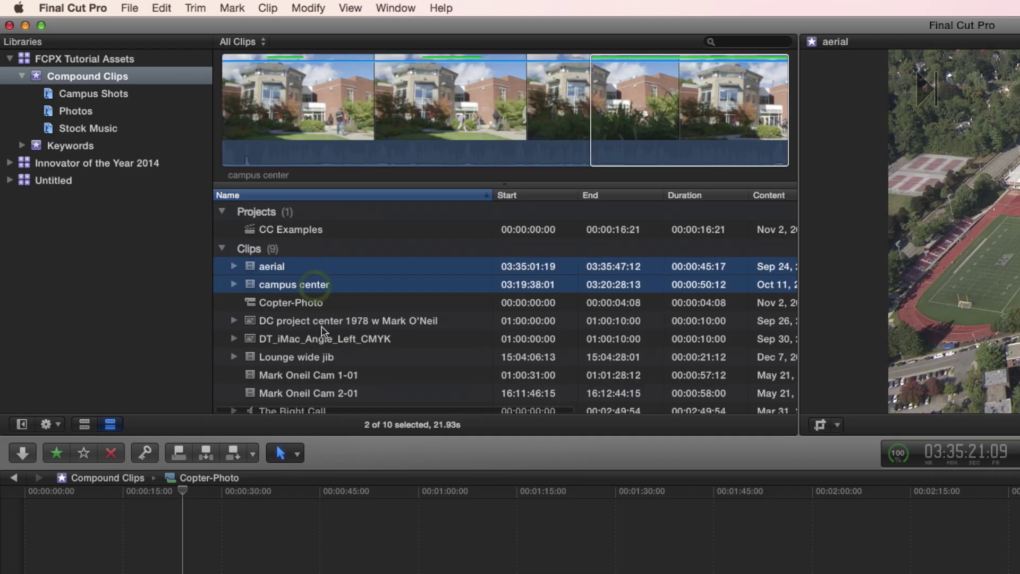
pyautogui.scroll(-1, 328, 359)
pyautogui.keyDown('super'); pyautogui.click(327, 374); pyautogui.keyUp('super')
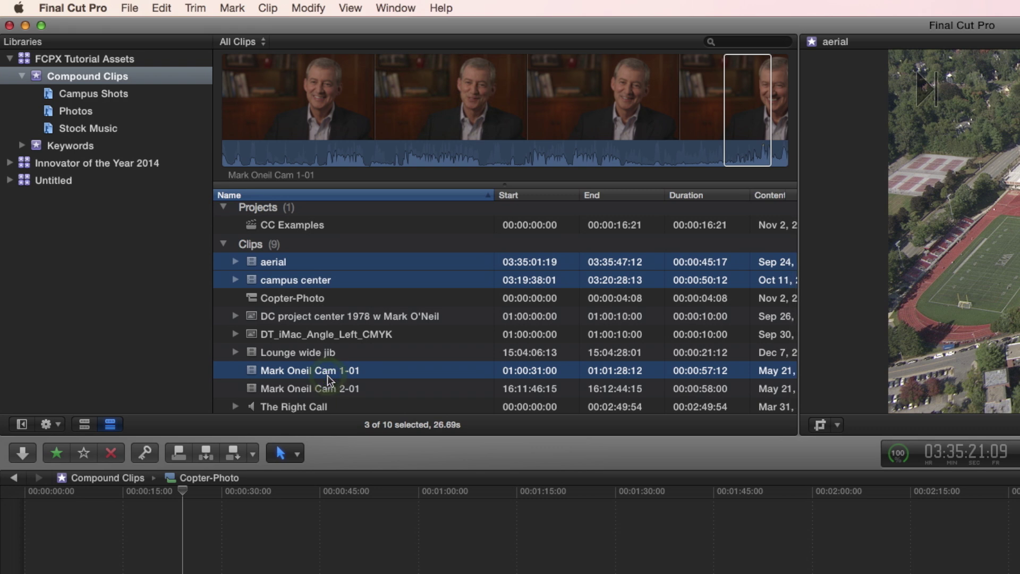
pyautogui.click(130, 8)
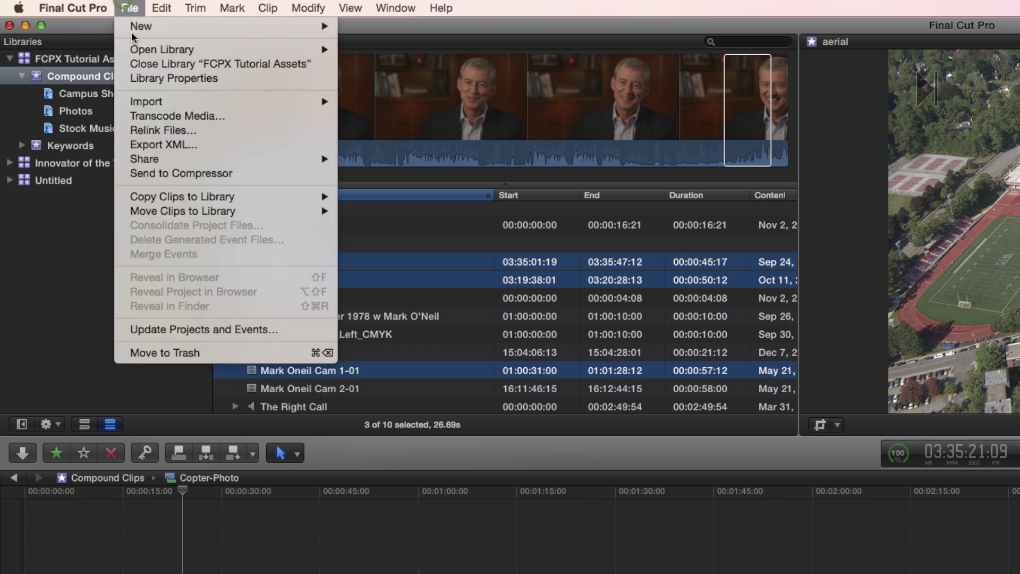
pyautogui.moveTo(151, 27)
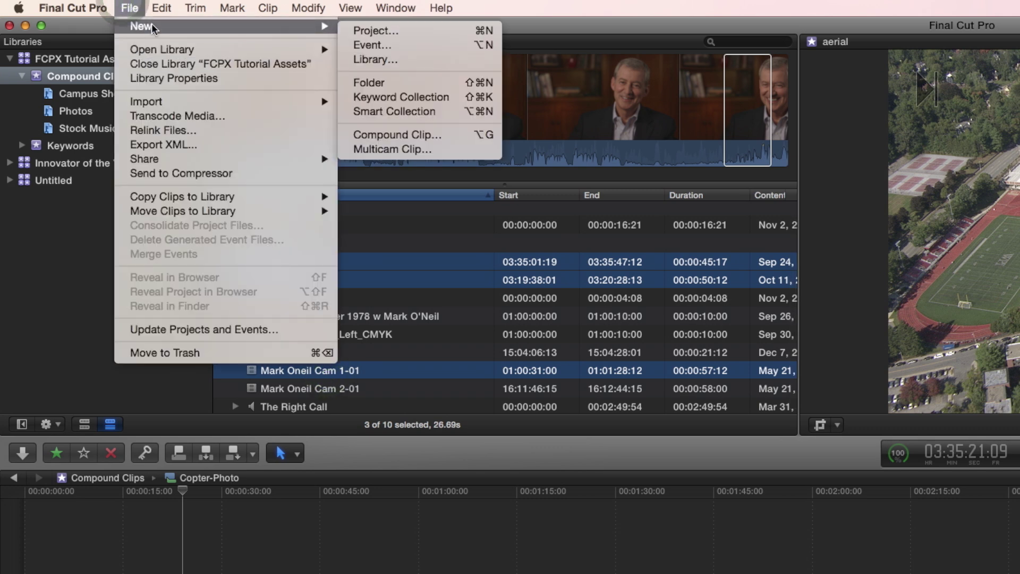
pyautogui.click(397, 135)
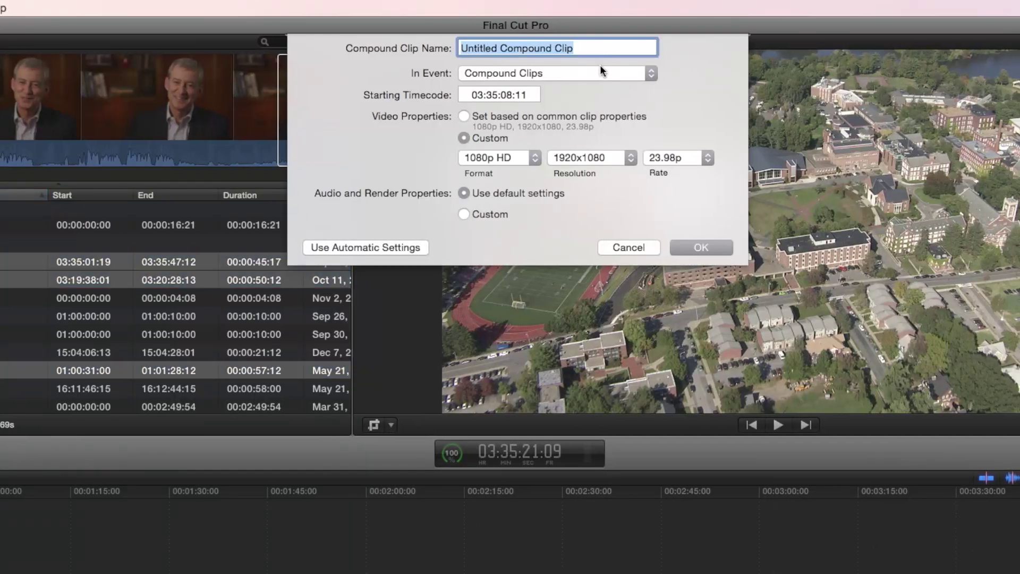
# - Name the new compound clip 'Example 1' and create it
pyautogui.write('Example 1')
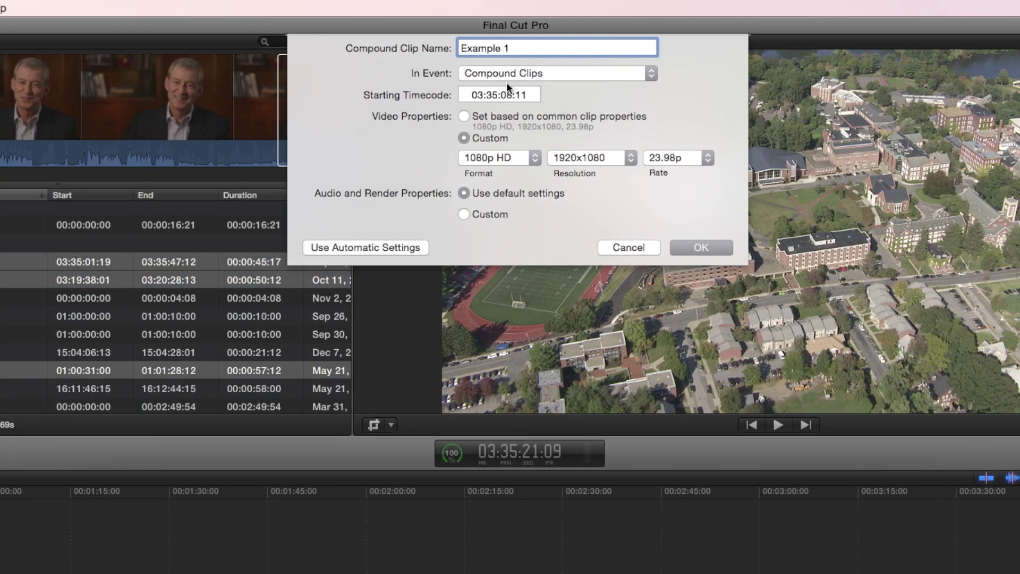
pyautogui.click(695, 250)
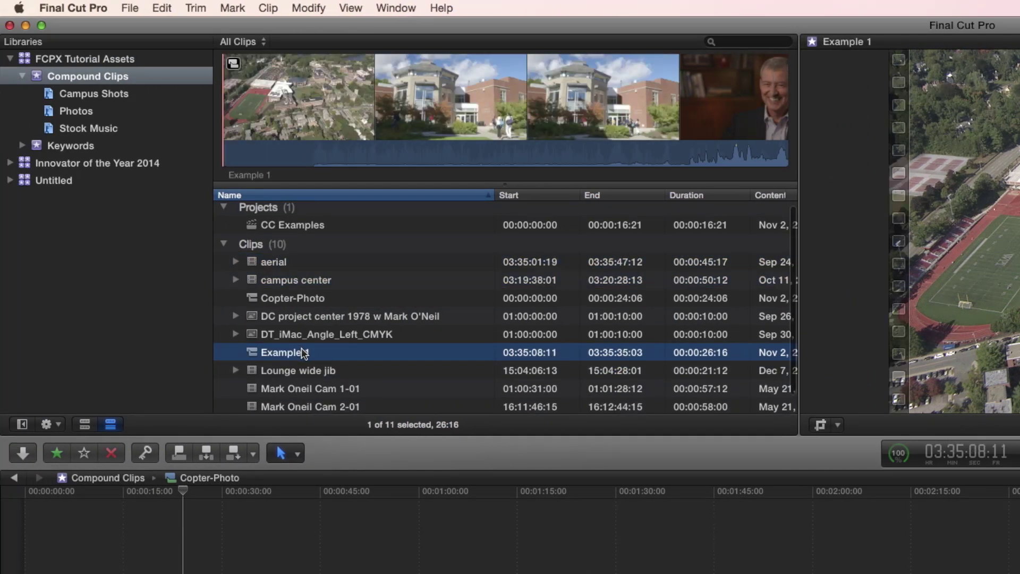
# - Open Example 1 in the timeline, play its contents, then step back one frame
pyautogui.doubleClick(254, 354)
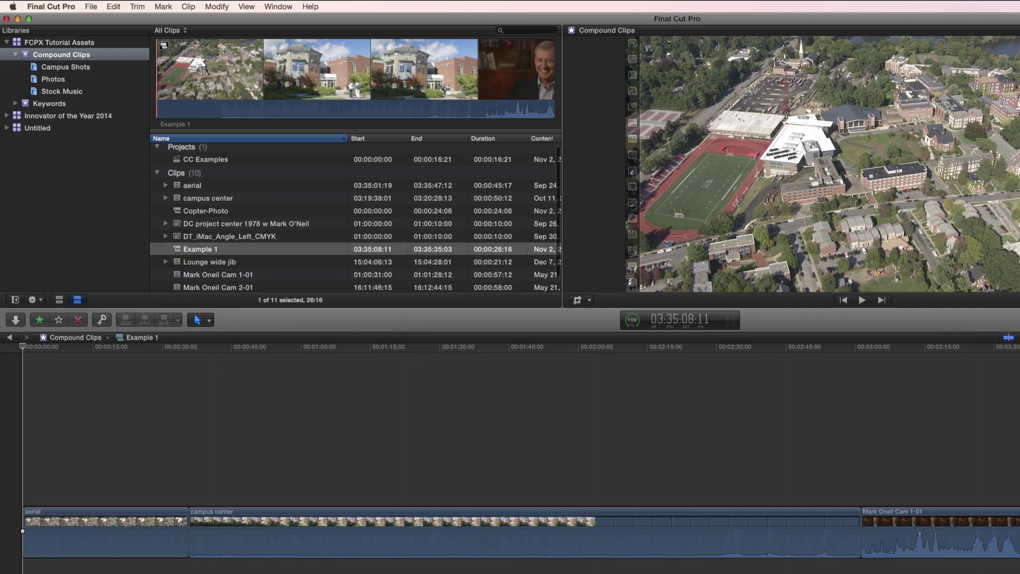
pyautogui.press('space')
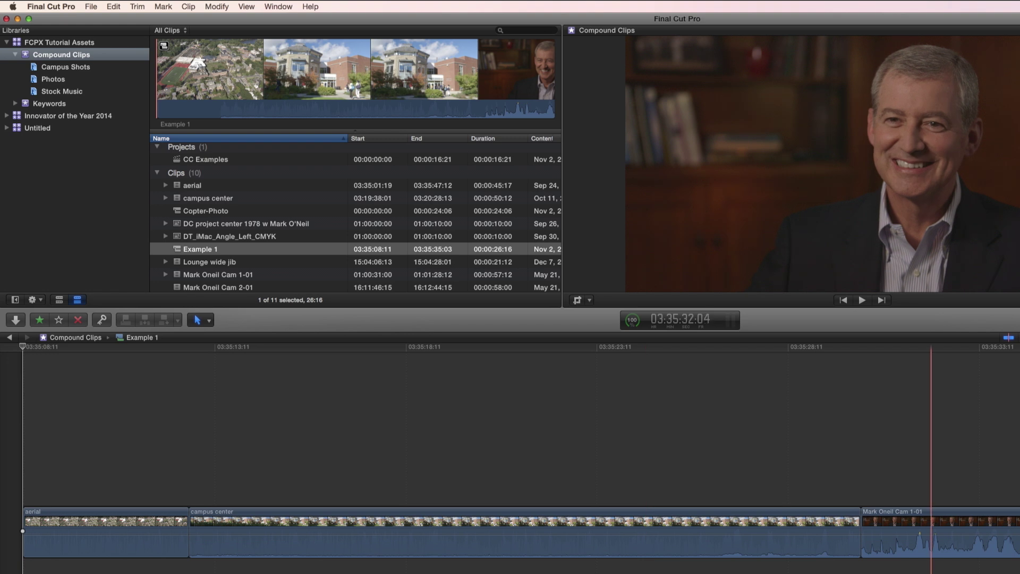
pyautogui.press('Left')
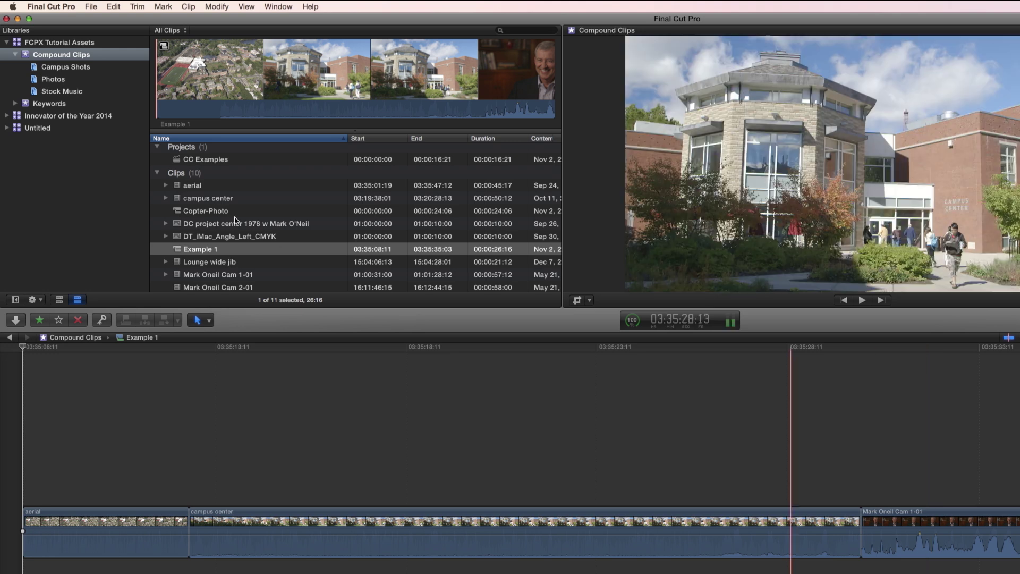
pyautogui.click(197, 187)
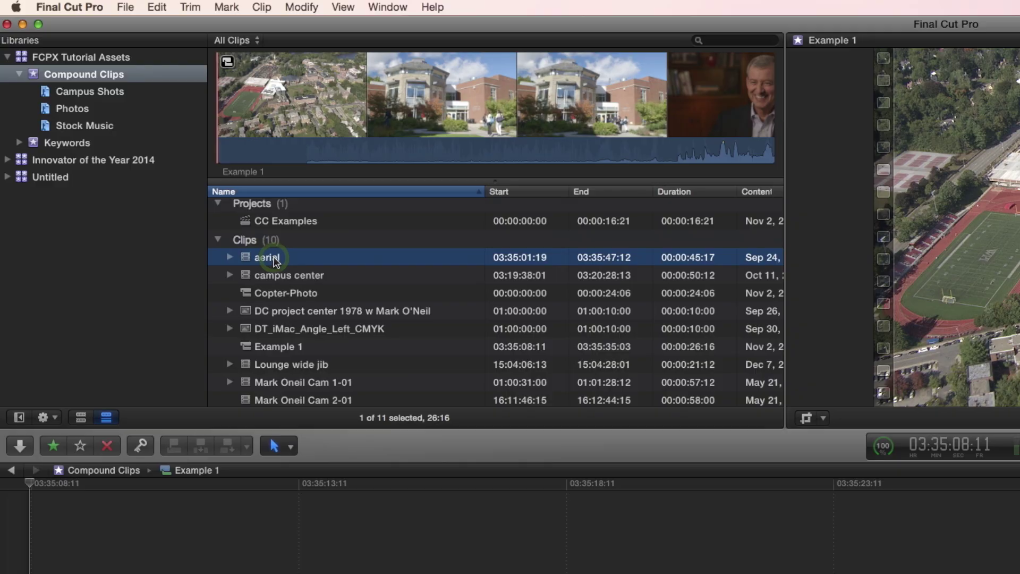
pyautogui.moveTo(327, 70); pyautogui.dragTo(365, 70)
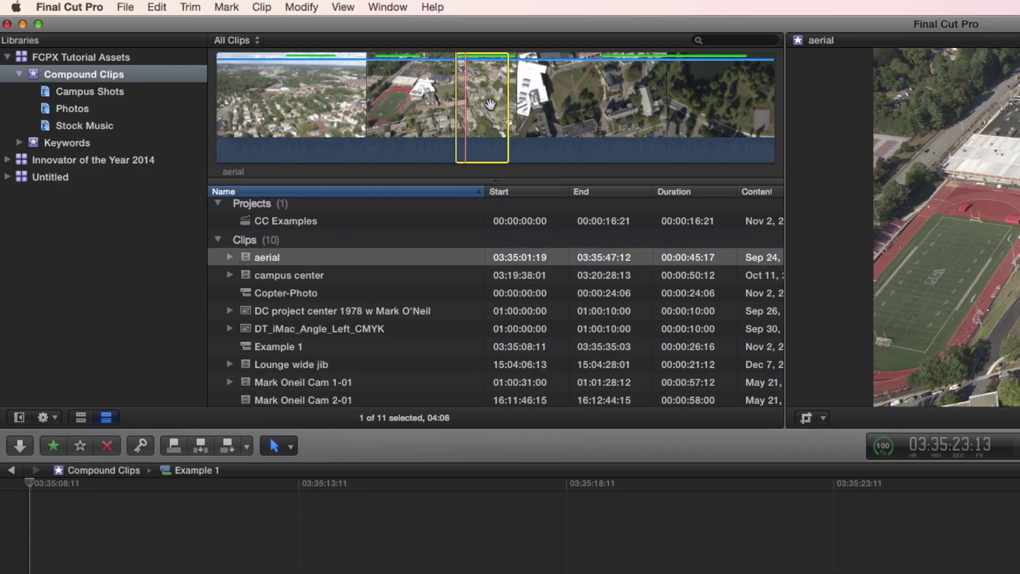
pyautogui.click(285, 276)
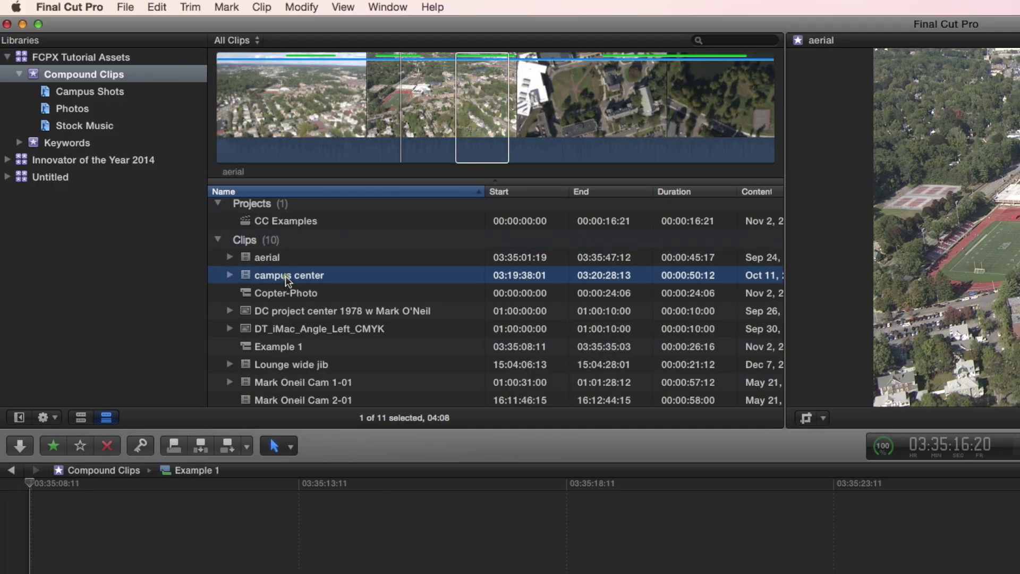
pyautogui.click(652, 101)
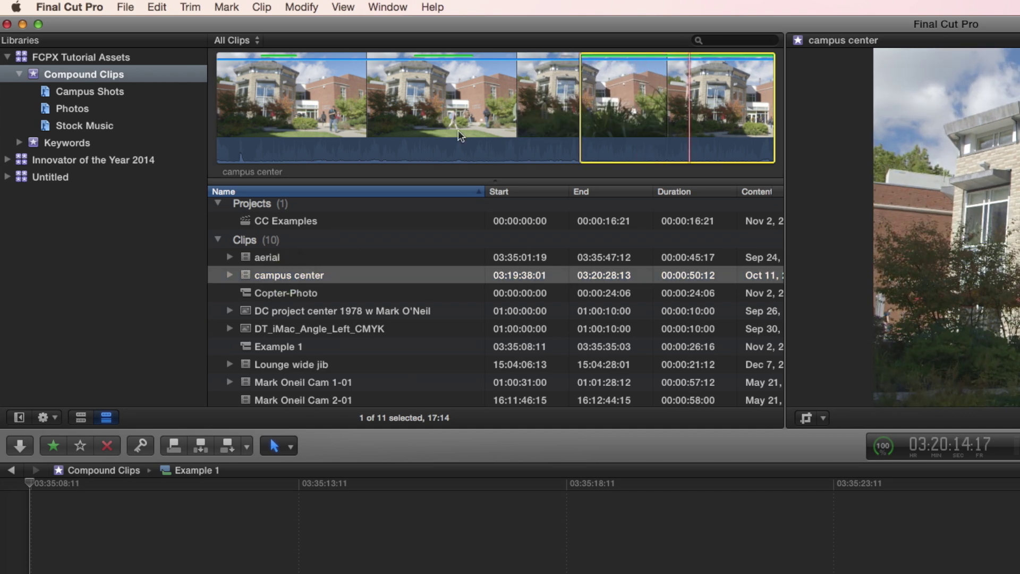
pyautogui.hotkey('alt', 'x')
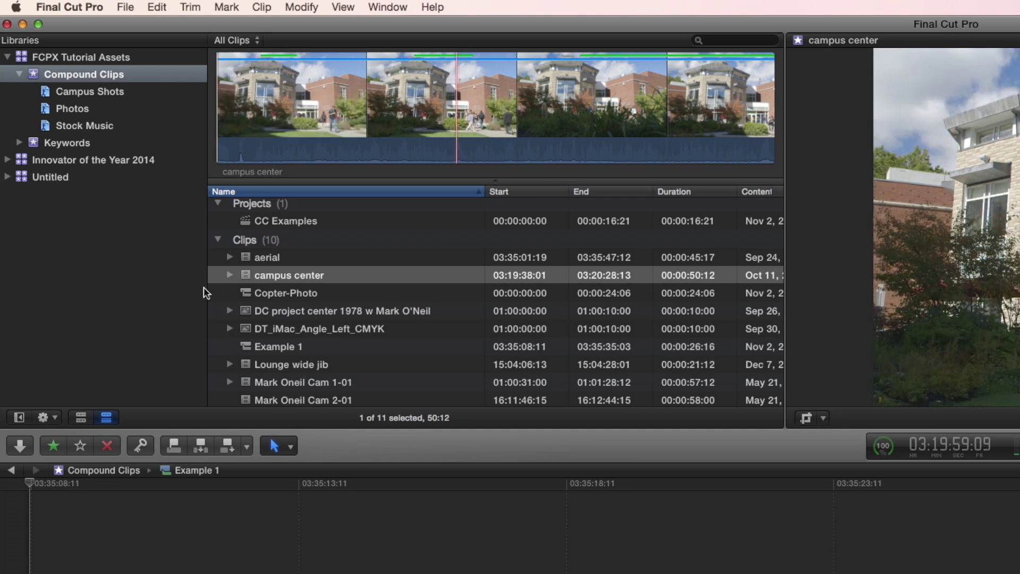
pyautogui.click(285, 221)
# - In CC Examples, combine aerial, Glimmer and Fade into a compound clip named 'CAmpus from sky'
pyautogui.doubleClick(285, 221)
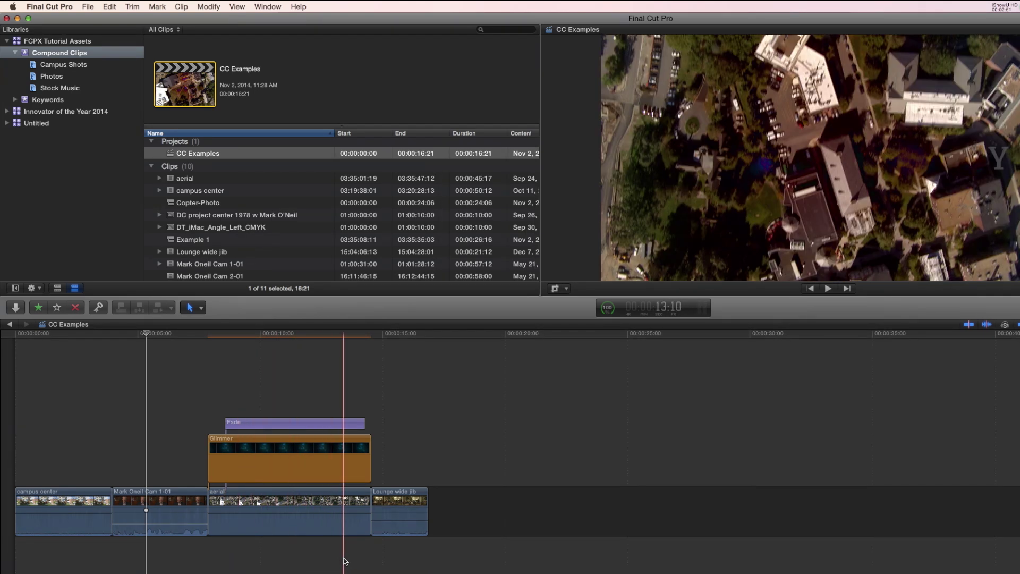
pyautogui.moveTo(207, 372); pyautogui.dragTo(250, 363)
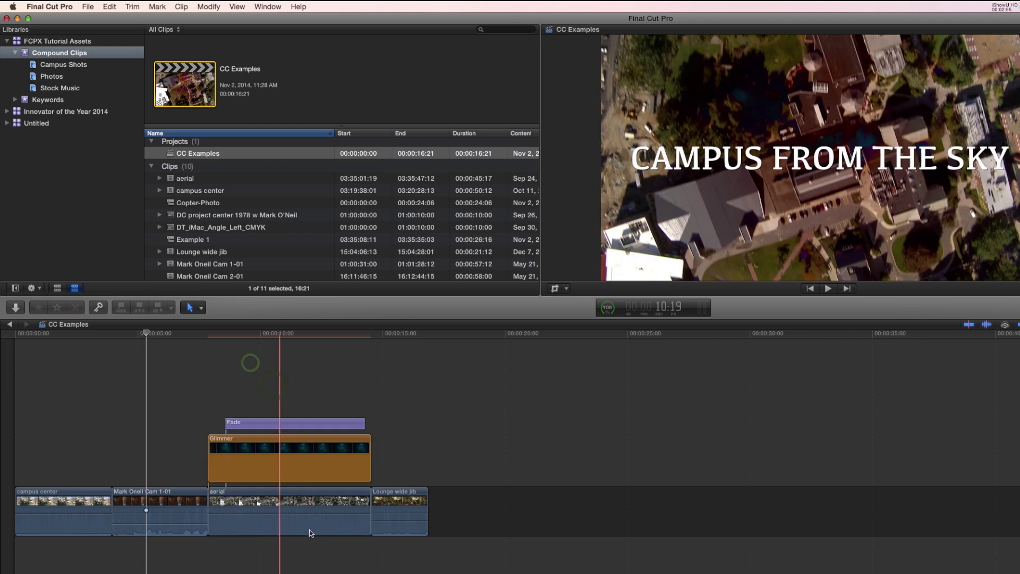
pyautogui.moveTo(247, 362); pyautogui.dragTo(306, 547)
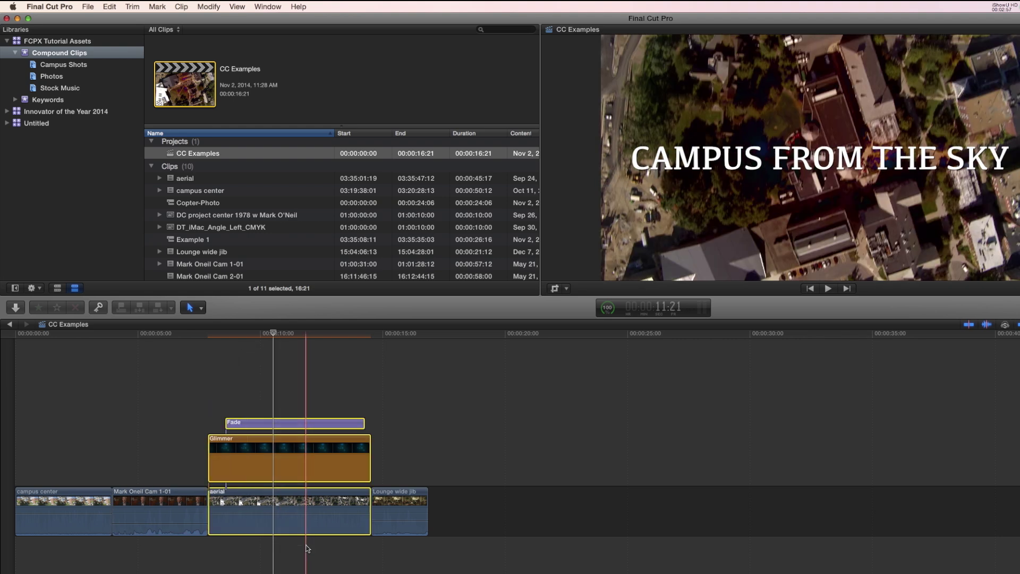
pyautogui.hotkey('alt', 'g')
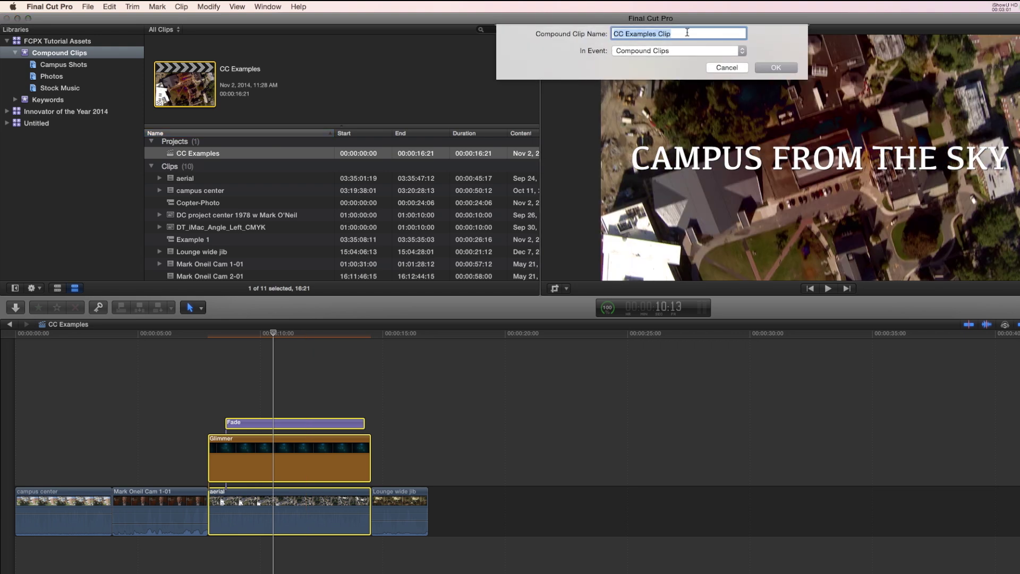
pyautogui.write('CAmpus from sky')
pyautogui.press('Return')
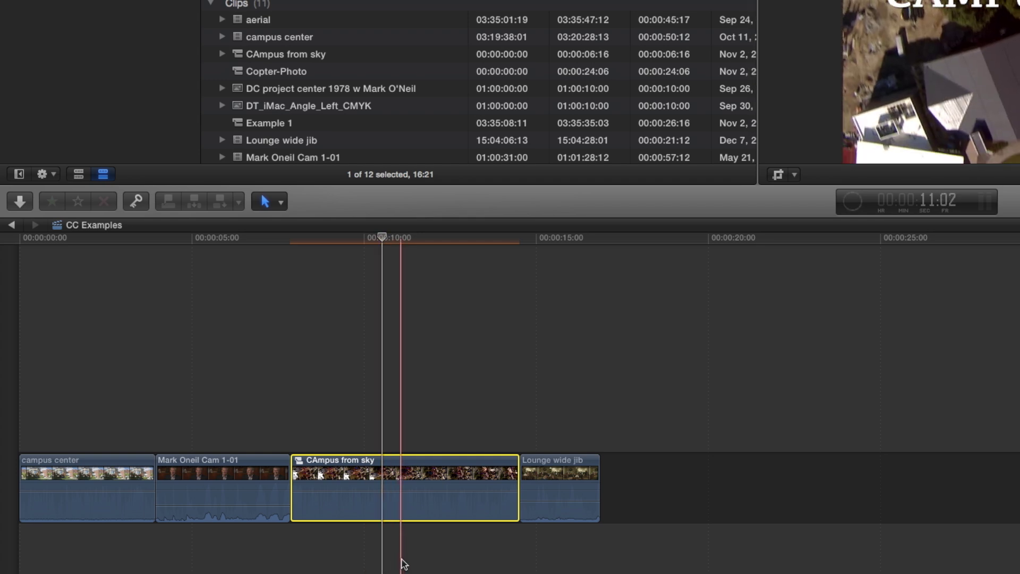
# - Inside CAmpus from sky, replace CAMPUS with STREET in the title, then return to CC Examples
pyautogui.moveTo(298, 467); pyautogui.dragTo(297, 467)
pyautogui.doubleClick(297, 467)
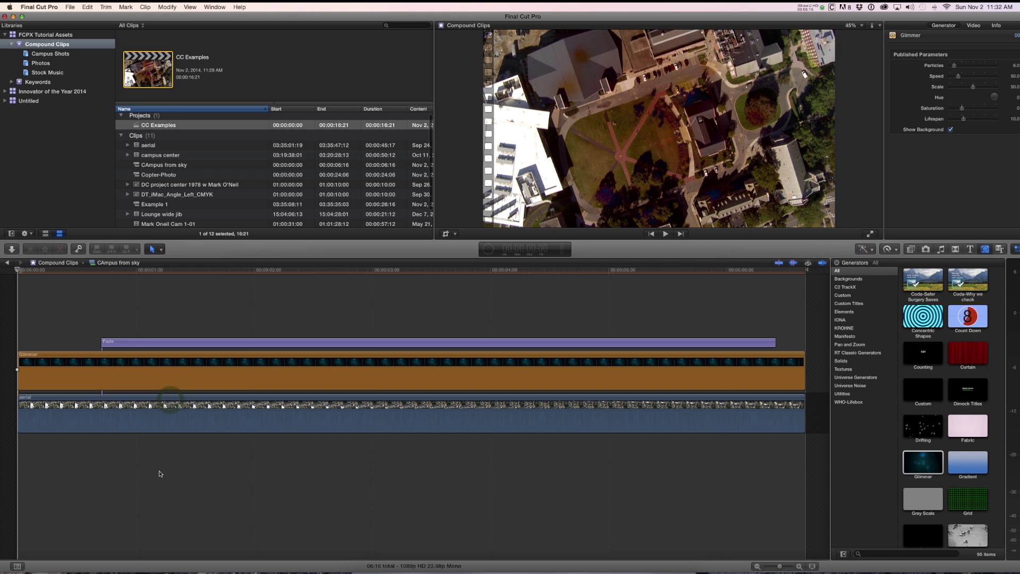
pyautogui.click(348, 457)
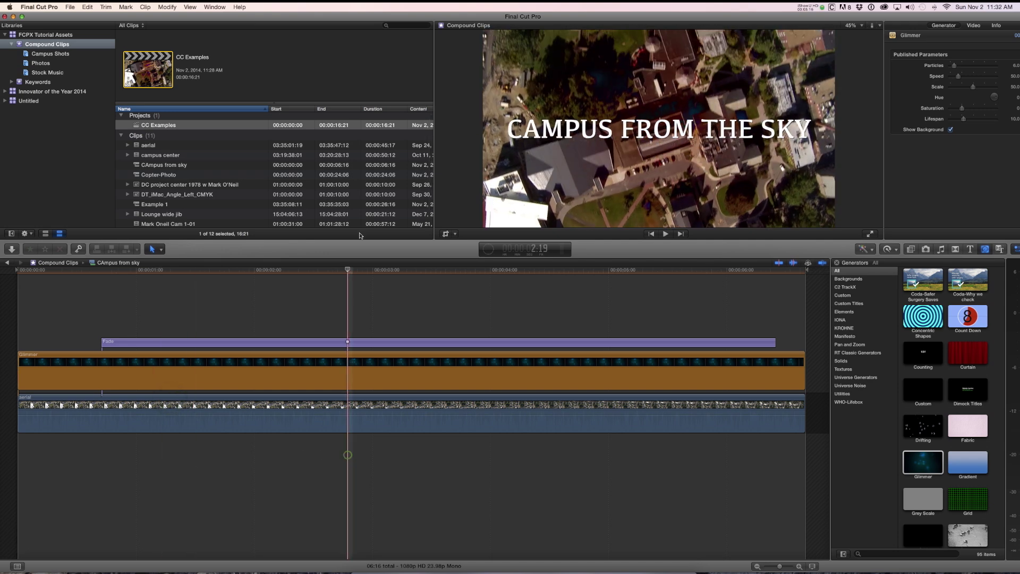
pyautogui.click(644, 134)
pyautogui.doubleClick(645, 134)
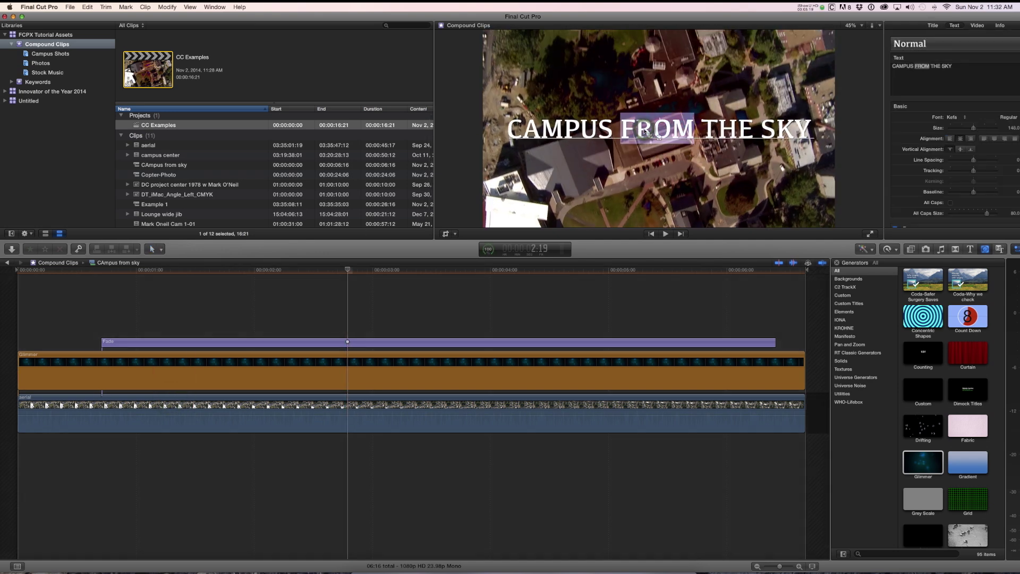
pyautogui.doubleClick(582, 130)
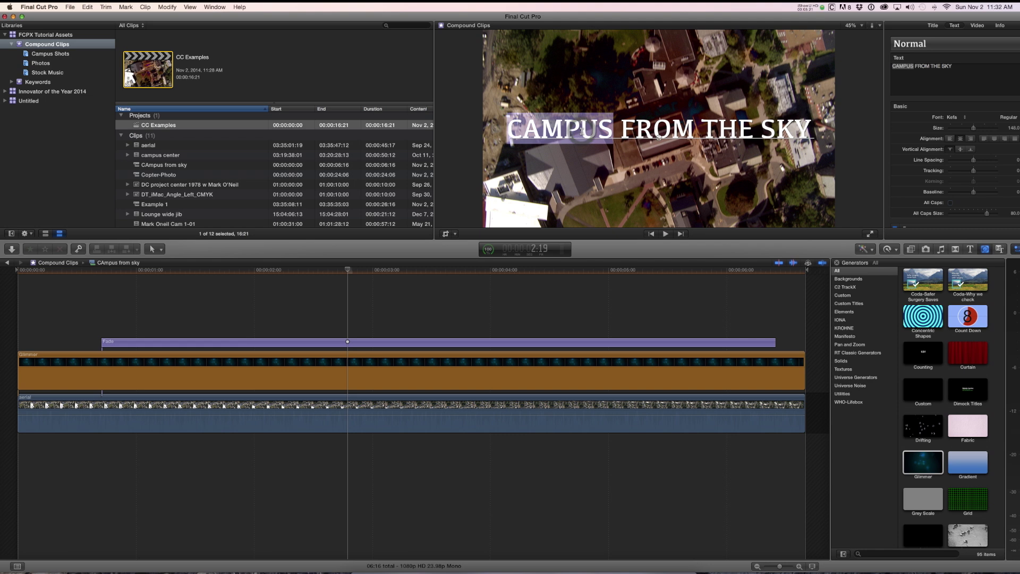
pyautogui.write('STREET')
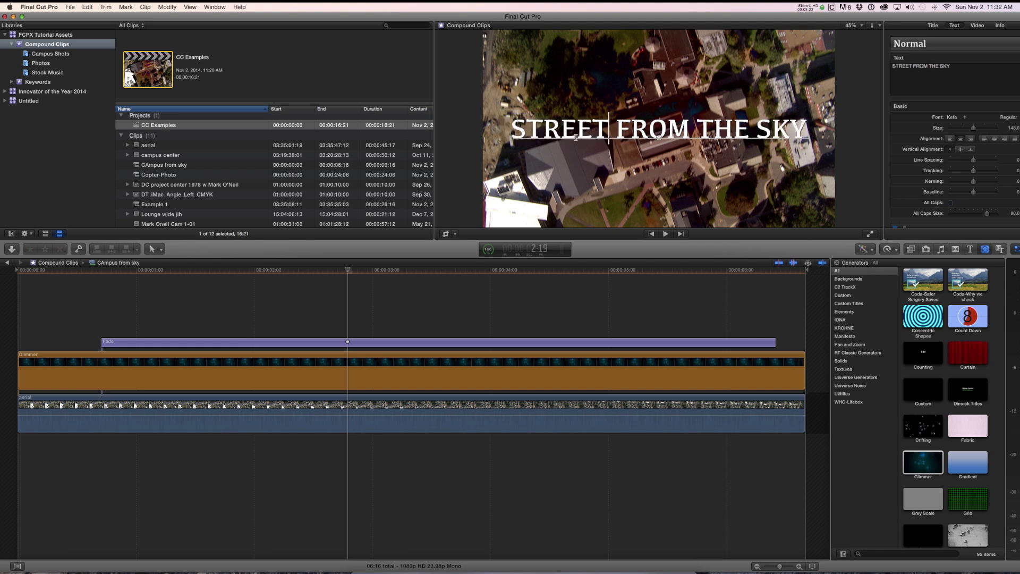
pyautogui.click(7, 263)
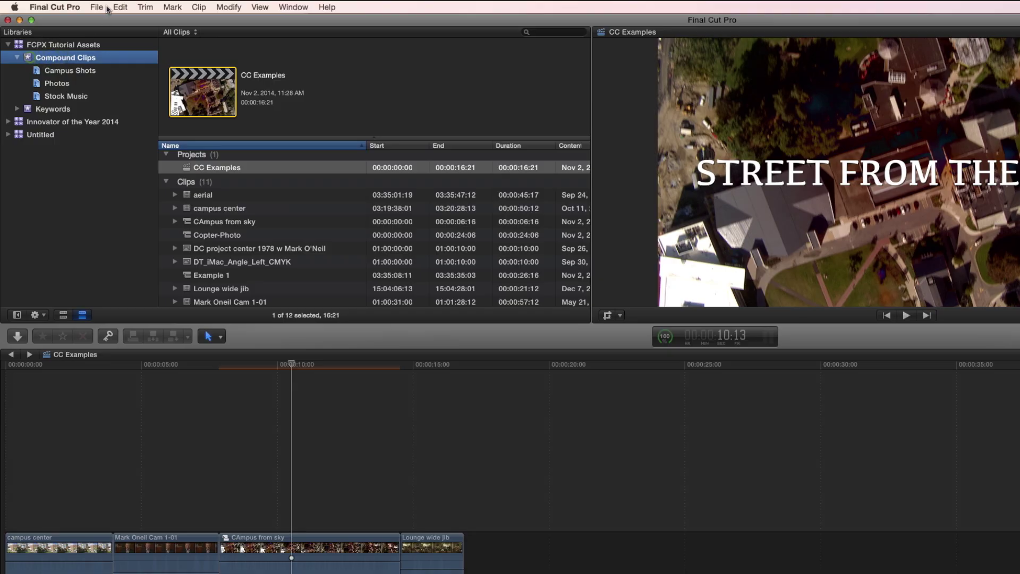
# - Create a new smart collection and name it COMPS
pyautogui.click(106, 8)
pyautogui.moveTo(160, 20)
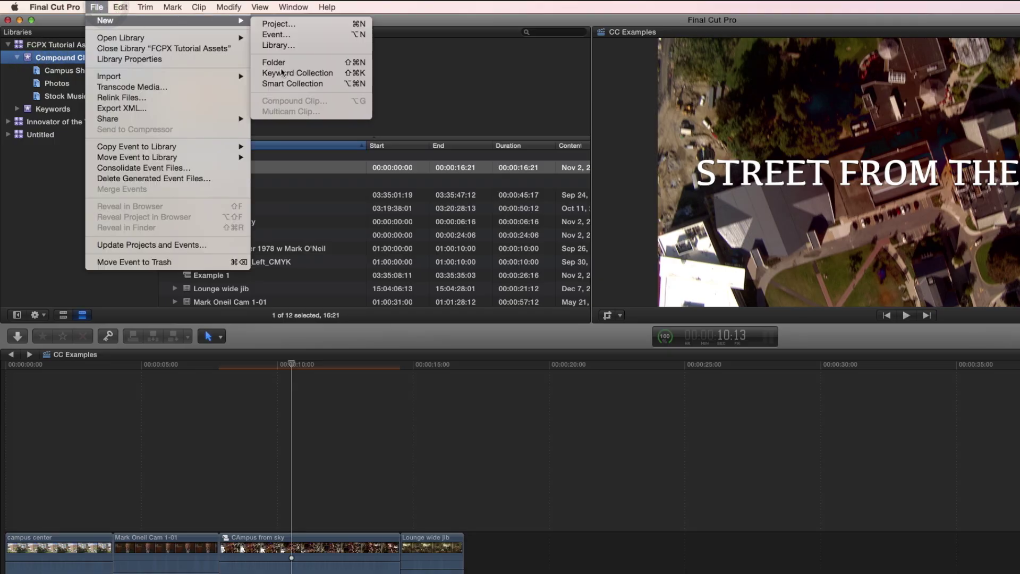
pyautogui.click(288, 83)
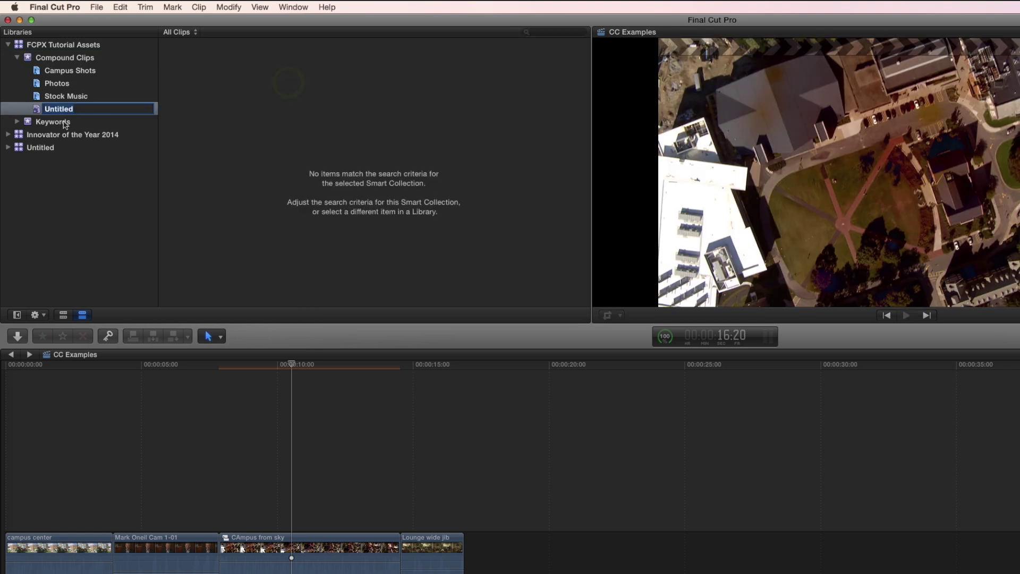
pyautogui.write('COMPS')
pyautogui.press('Return')
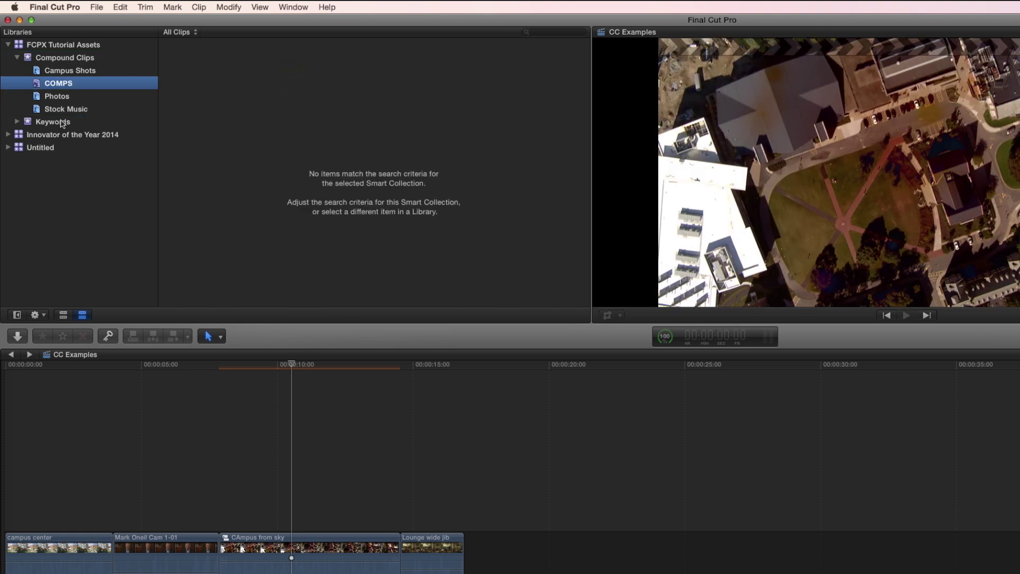
# - Add a Type rule to COMPS set to Compound clips only
pyautogui.doubleClick(38, 84)
pyautogui.click(393, 186)
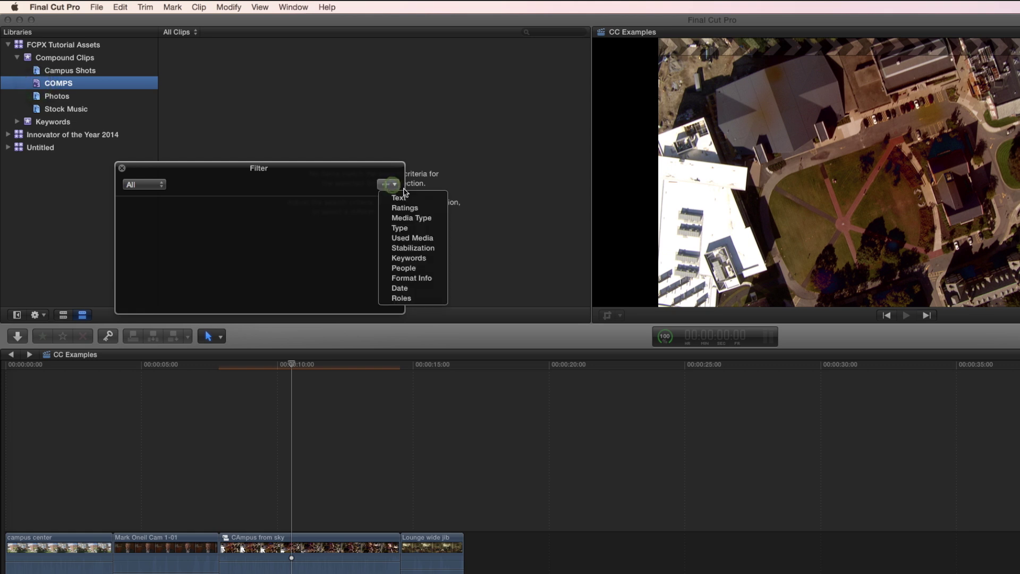
pyautogui.click(431, 227)
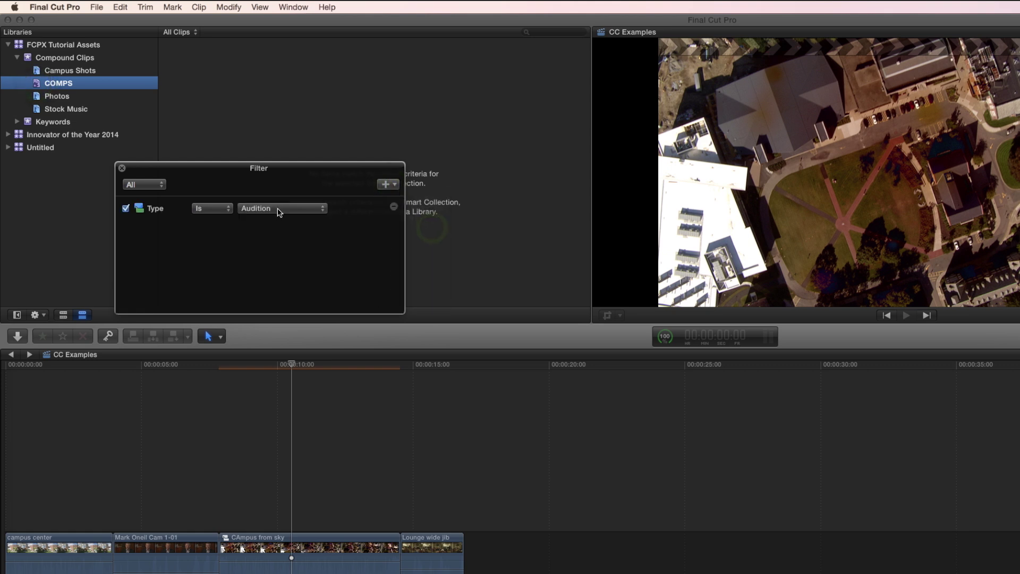
pyautogui.click(277, 209)
pyautogui.click(282, 231)
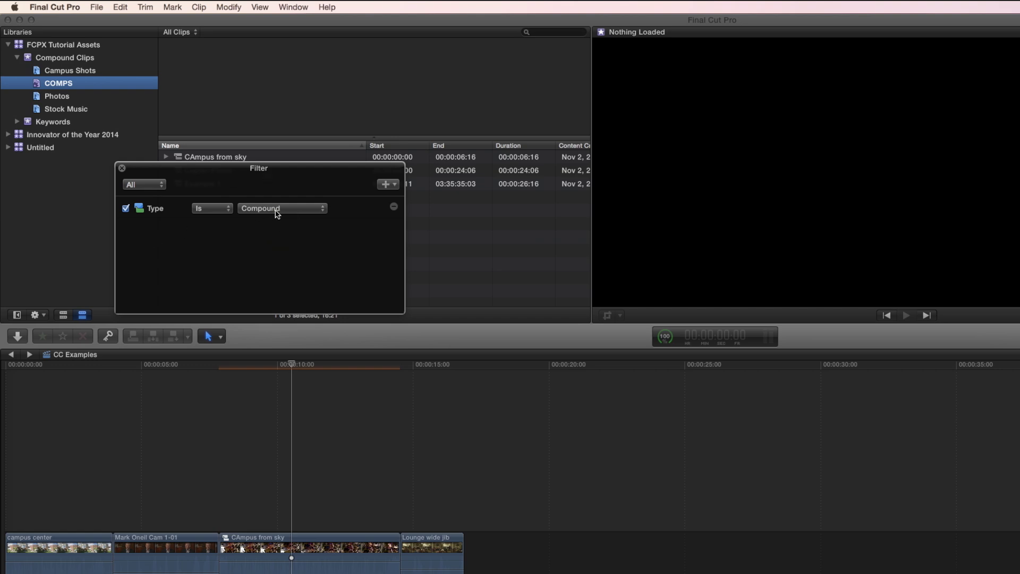
pyautogui.click(323, 211)
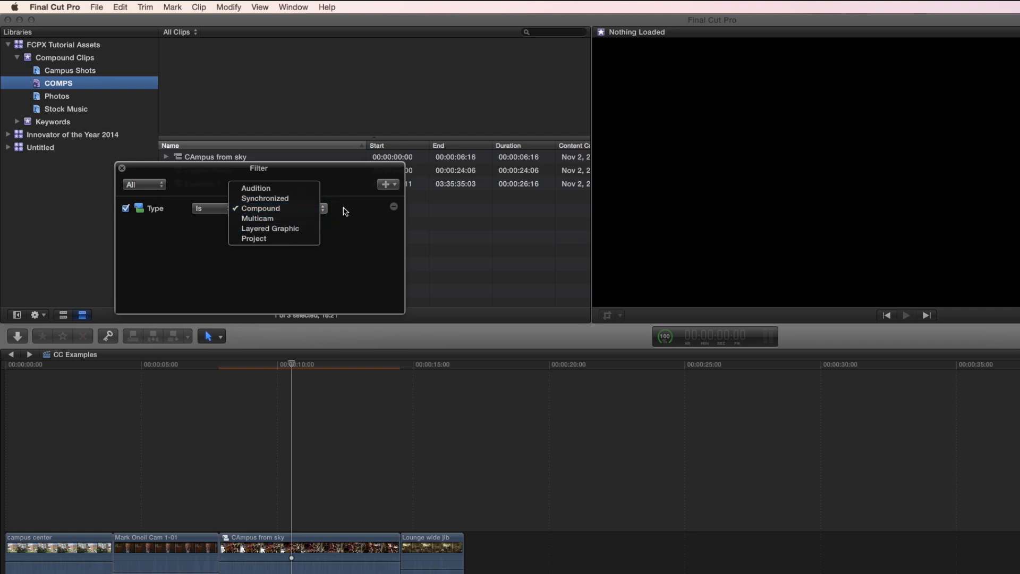
pyautogui.click(283, 208)
# - Close the Filter window to reveal CAmpus from sky, Copter-Photo and Example 1 in COMPS
pyautogui.click(122, 167)
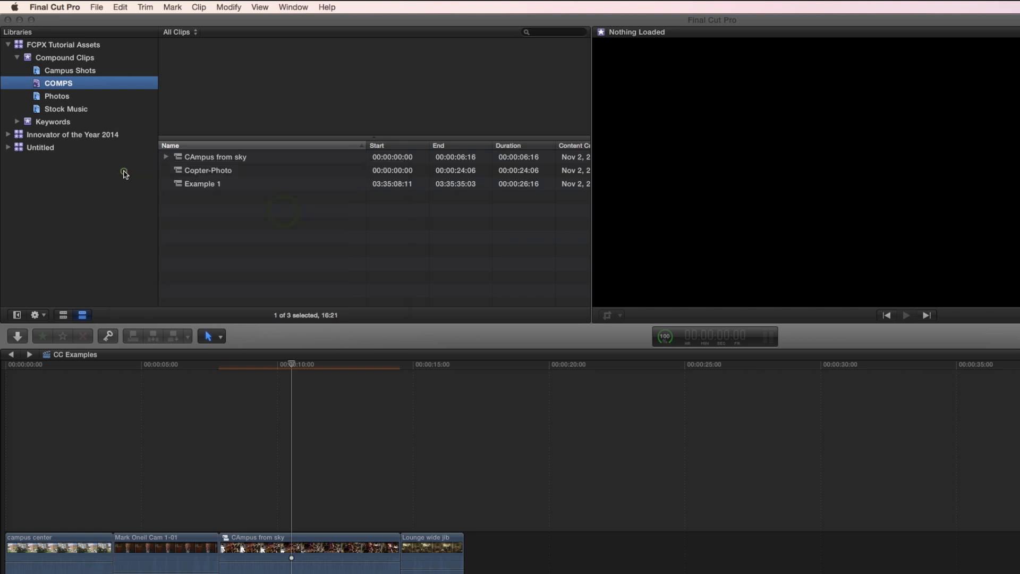